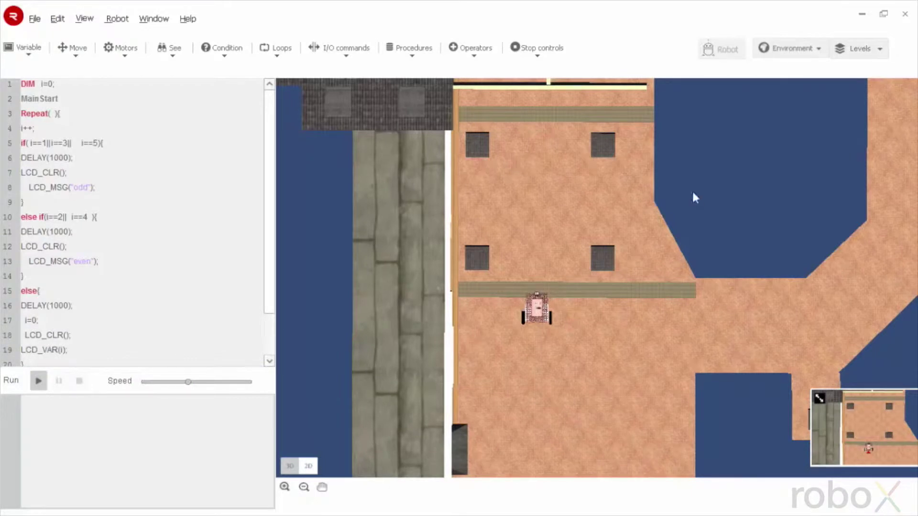
# - Start a new blank program from the File menu
pyautogui.click(481, 50)
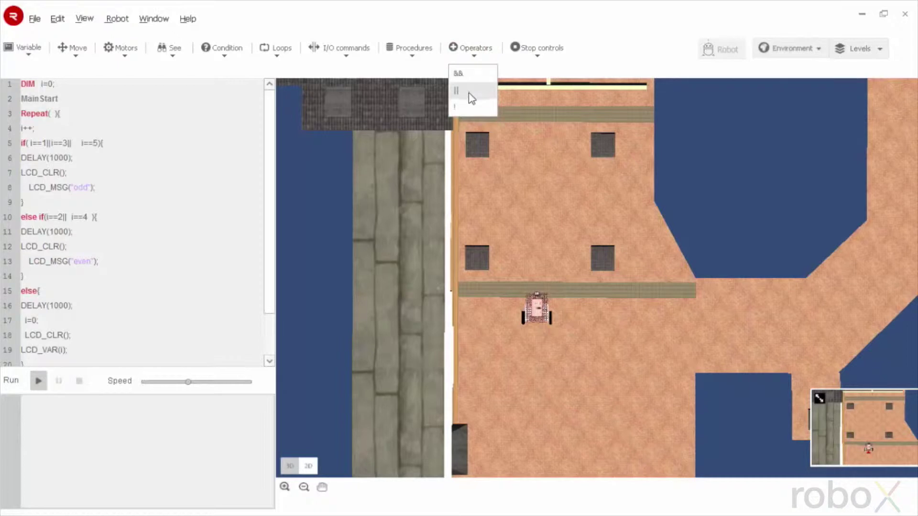
pyautogui.click(487, 178)
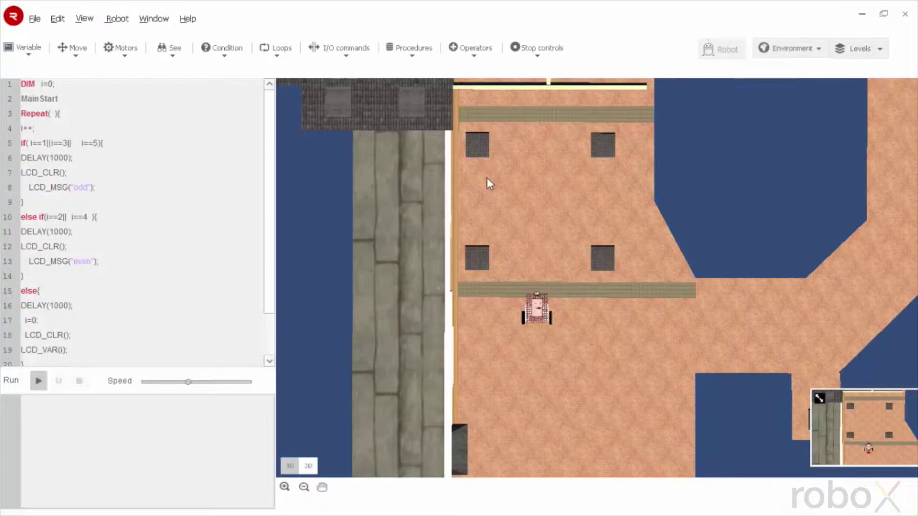
pyautogui.click(33, 21)
pyautogui.click(40, 37)
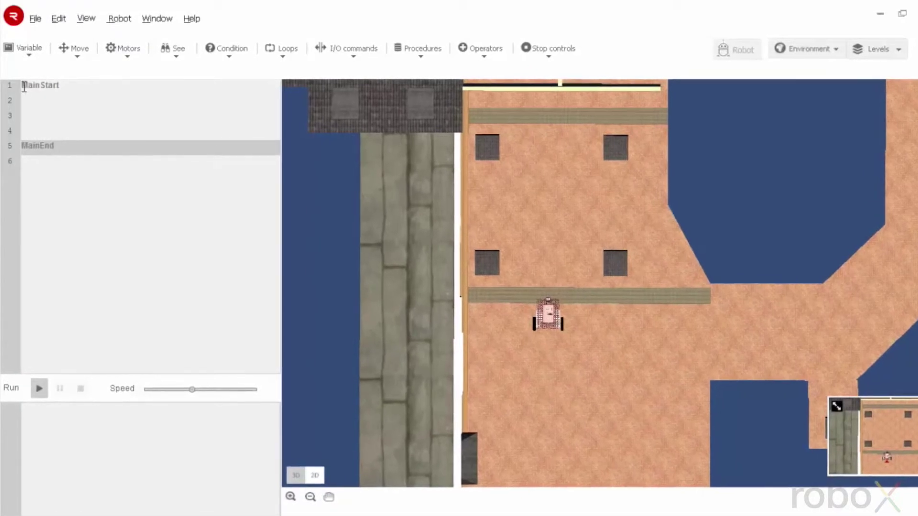
# - Declare the variable with DIM i=0; on line 1, above MainStart
pyautogui.click(23, 87)
pyautogui.click(29, 51)
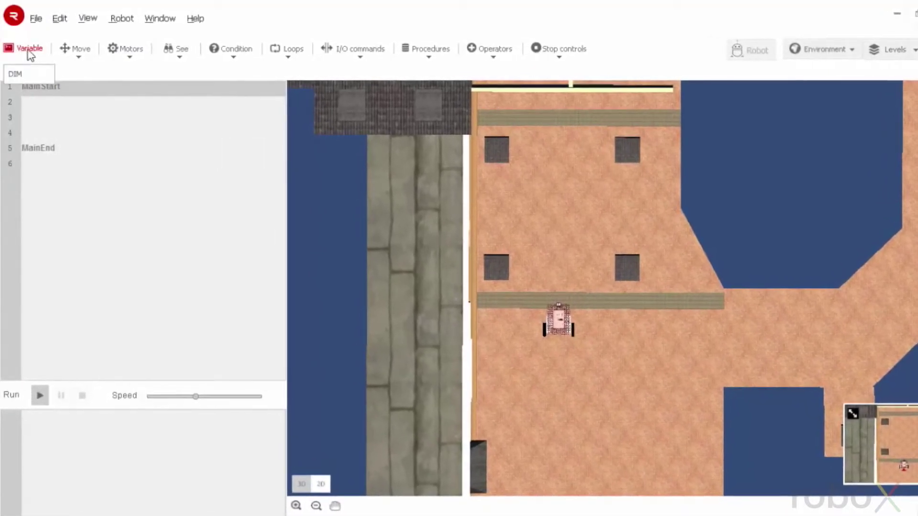
pyautogui.click(27, 67)
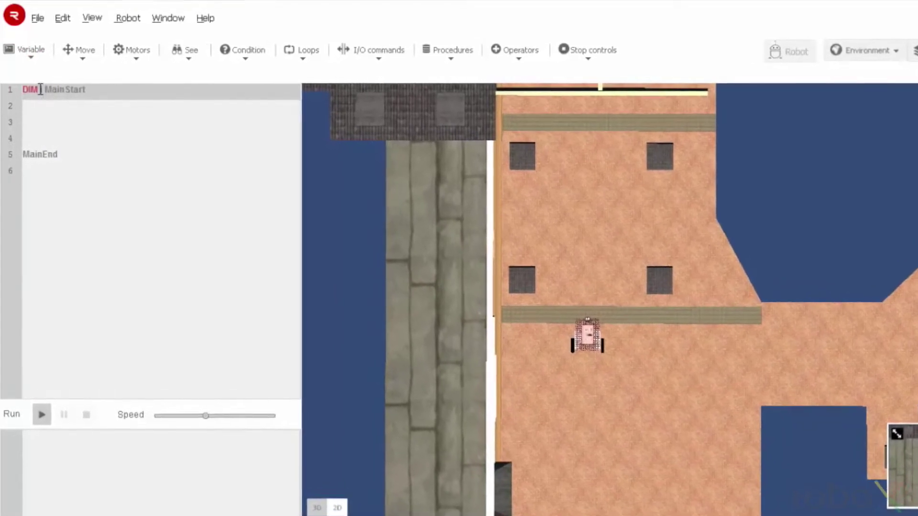
pyautogui.write('i=0;')
pyautogui.press('Return')
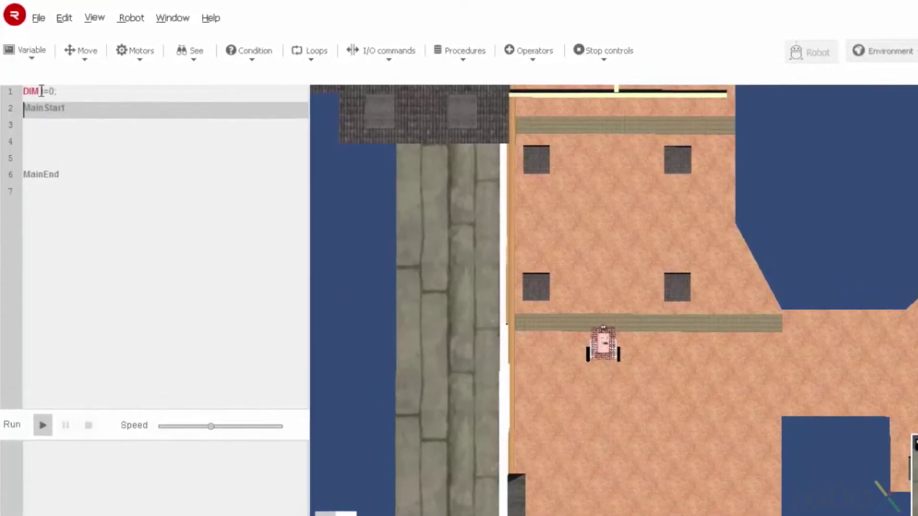
pyautogui.click(43, 125)
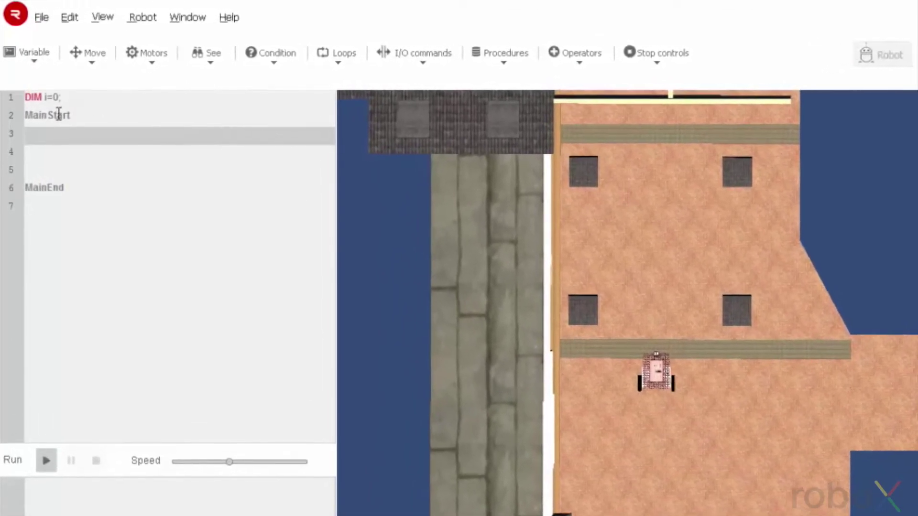
# - Add an i++; increment line directly under MainStart
pyautogui.write('i++')
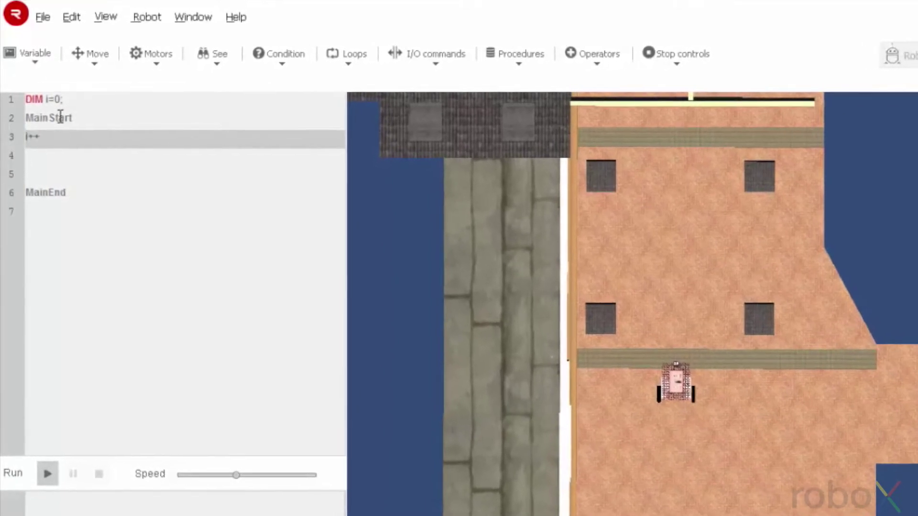
pyautogui.write(';')
pyautogui.press('Return')
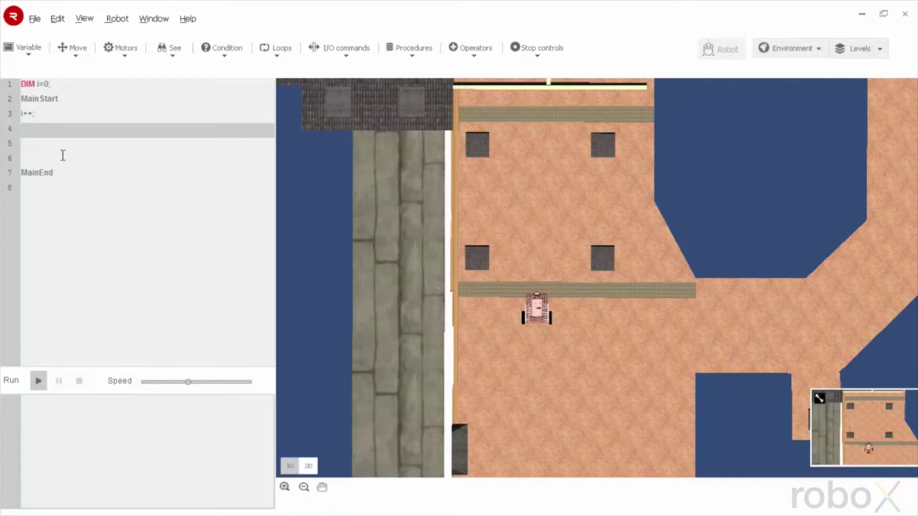
# - Add an if (i<50) block whose body calls Forward()
pyautogui.click(223, 52)
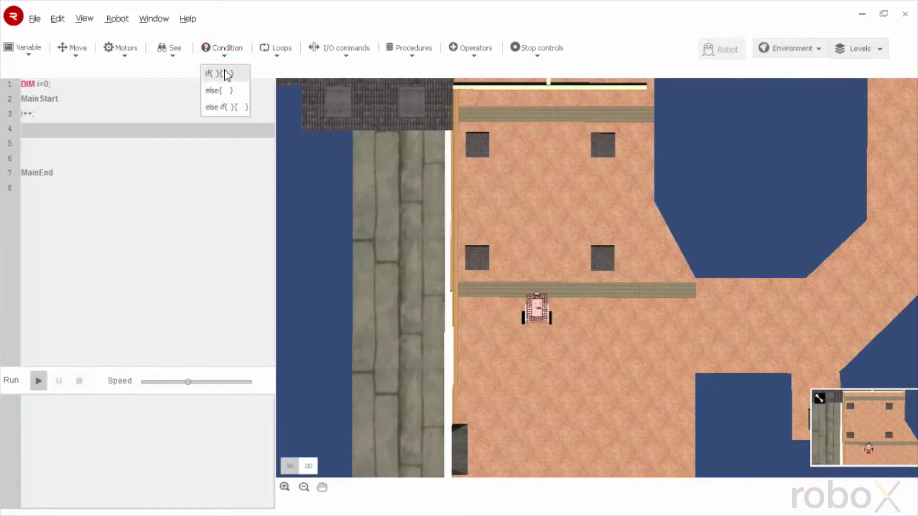
pyautogui.click(227, 74)
pyautogui.click(29, 129)
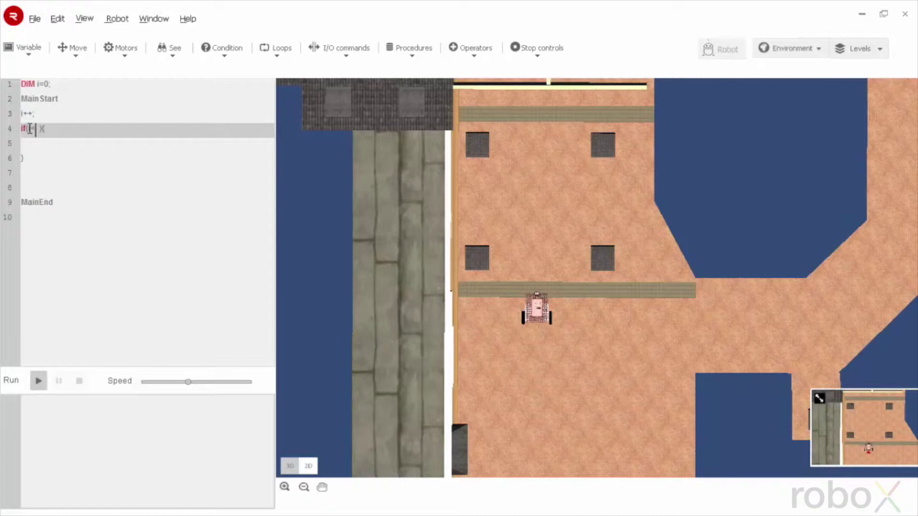
pyautogui.write('i<50')
pyautogui.click(26, 144)
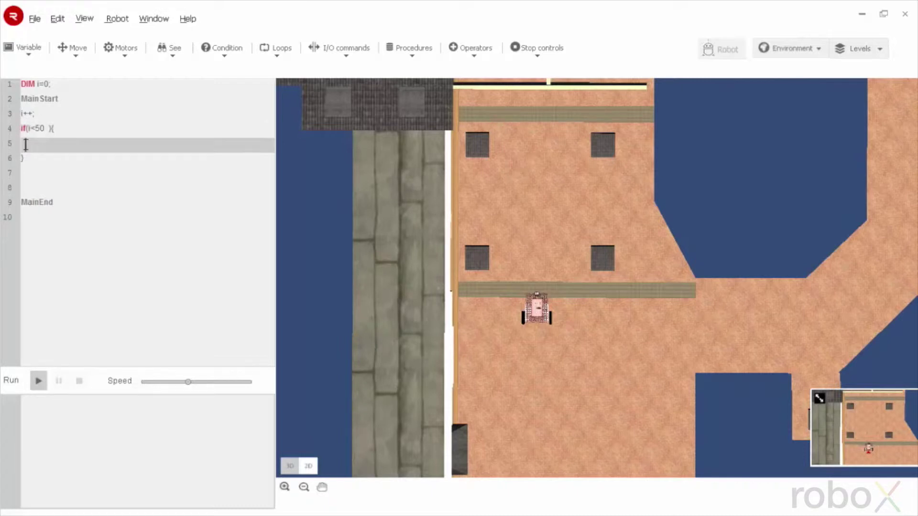
pyautogui.click(78, 55)
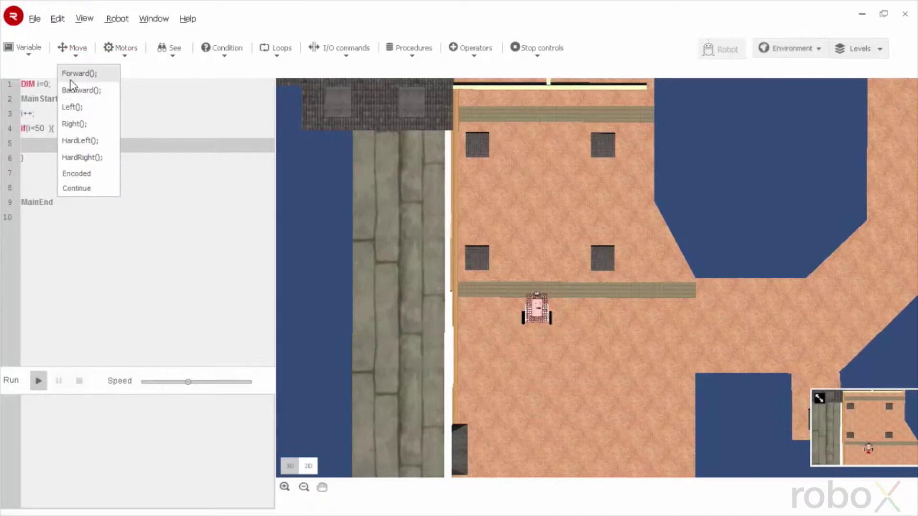
pyautogui.click(72, 74)
# - Insert an empty else-if block on line 7 below the if block
pyautogui.click(33, 172)
pyautogui.click(219, 55)
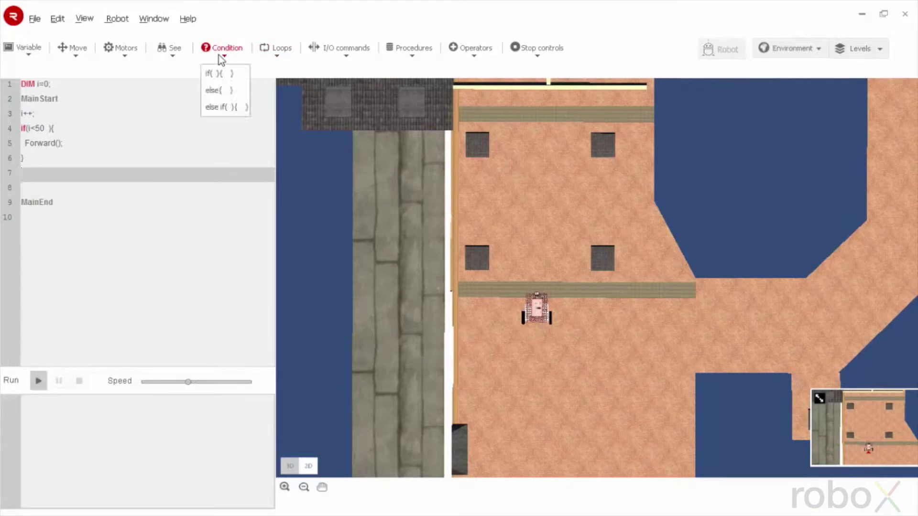
pyautogui.click(221, 108)
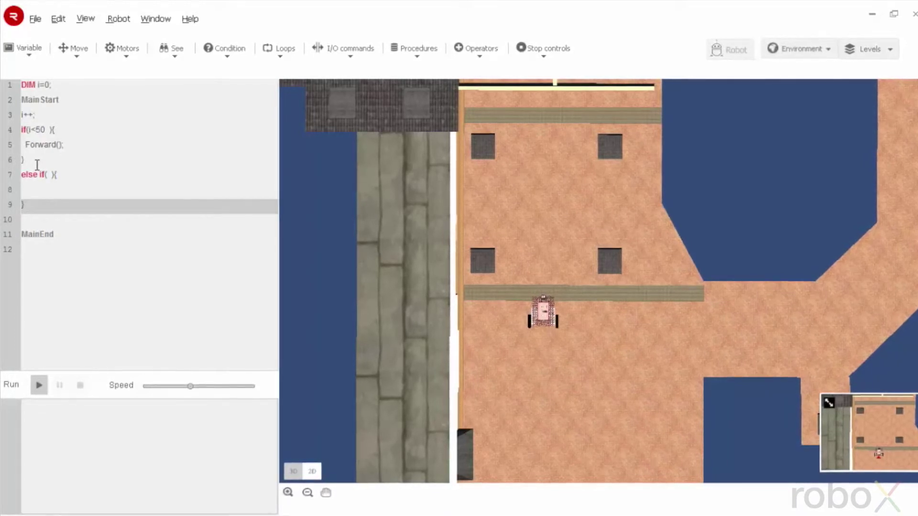
# - Set the else-if condition to (i>50) && (i<300)
pyautogui.click(50, 175)
pyautogui.write('i>50)')
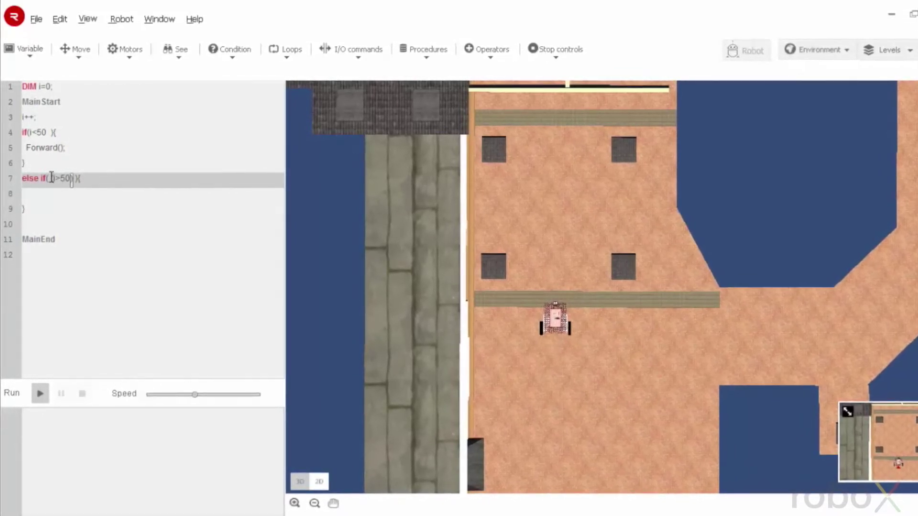
pyautogui.click(50, 178)
pyautogui.write('(')
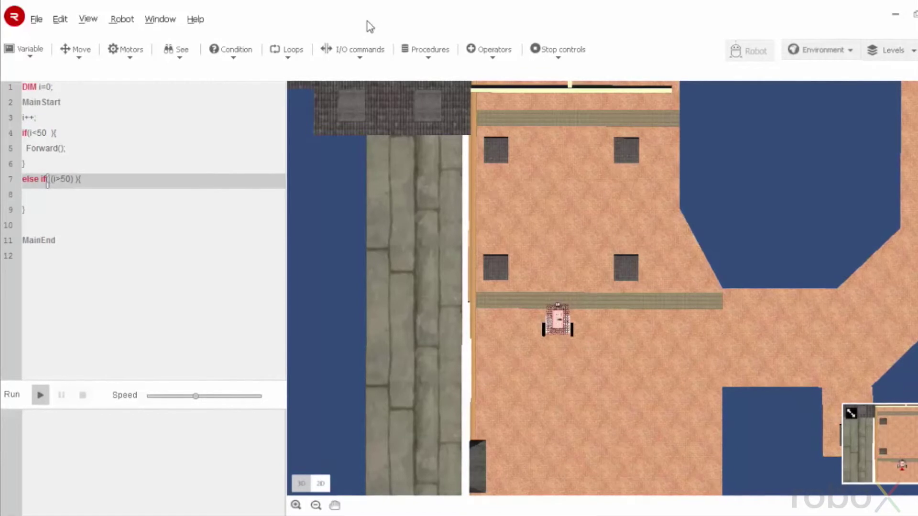
pyautogui.click(493, 56)
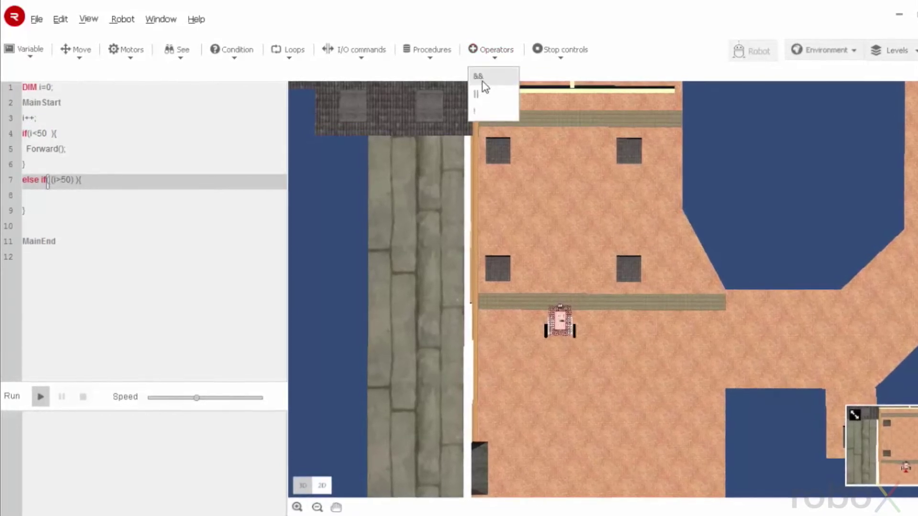
pyautogui.click(482, 79)
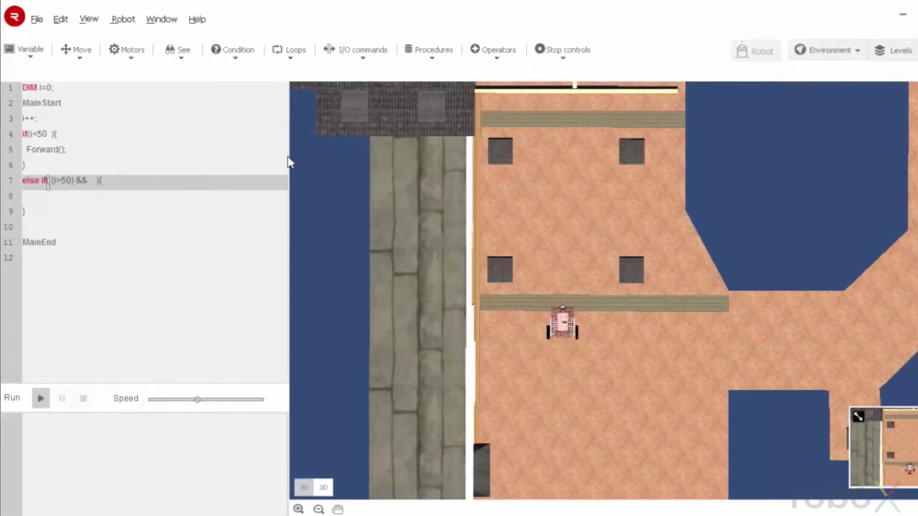
pyautogui.click(92, 181)
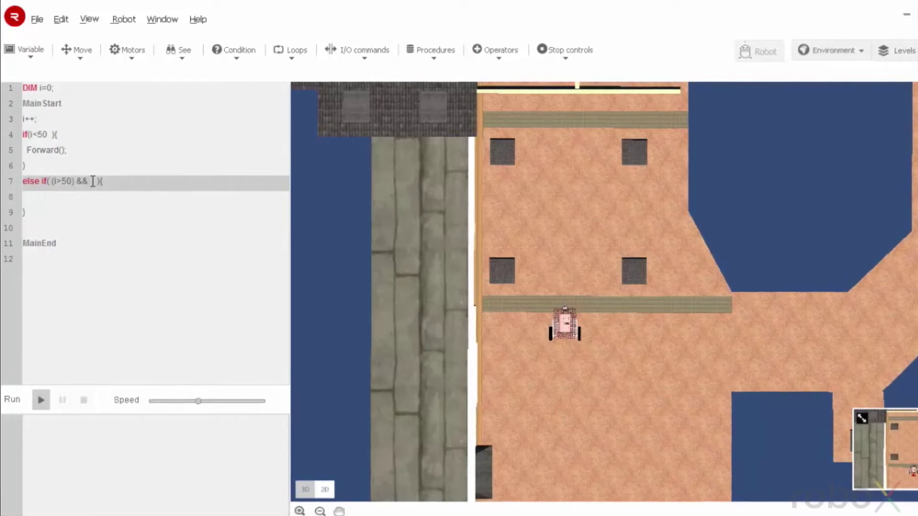
pyautogui.write('(')
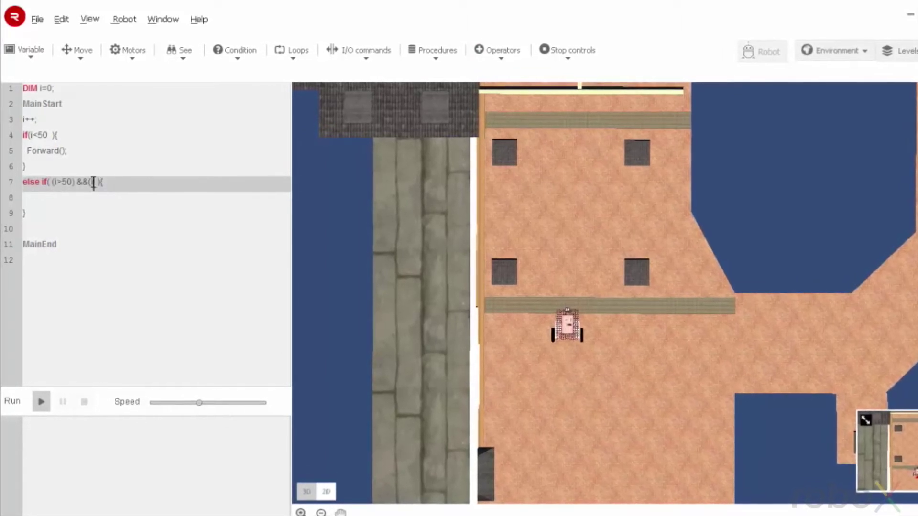
pyautogui.write('i<')
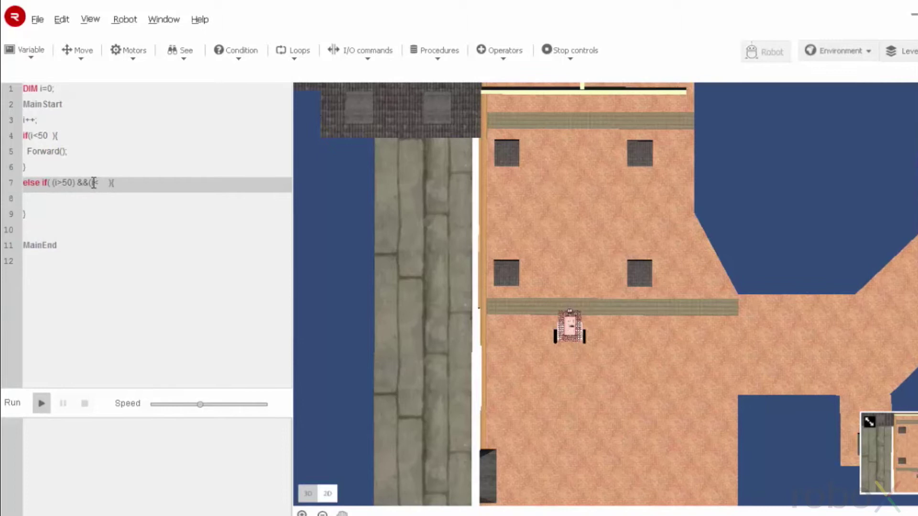
pyautogui.write('300)')
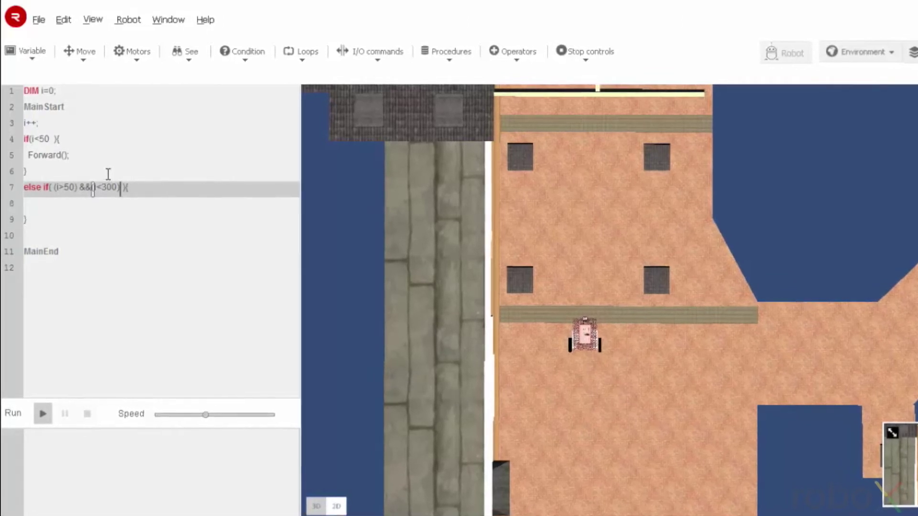
pyautogui.click(41, 205)
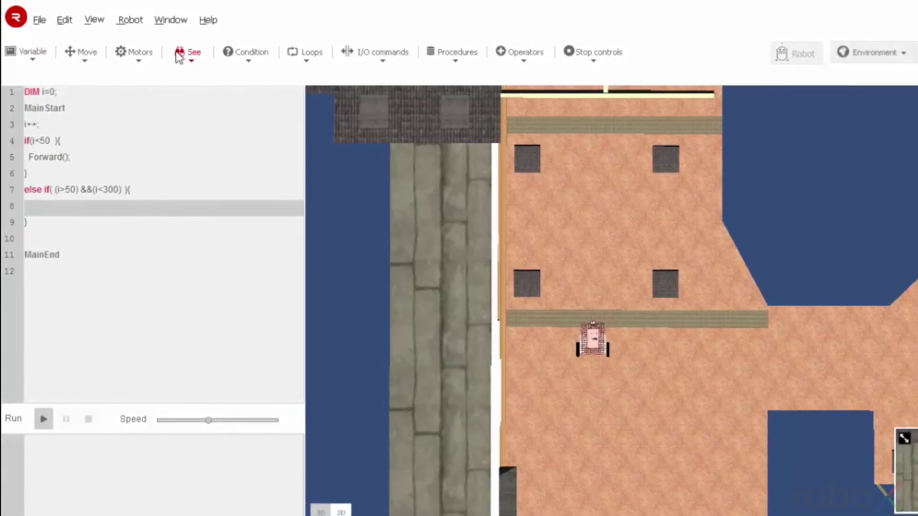
# - Make the else-if branch call Left()
pyautogui.click(83, 56)
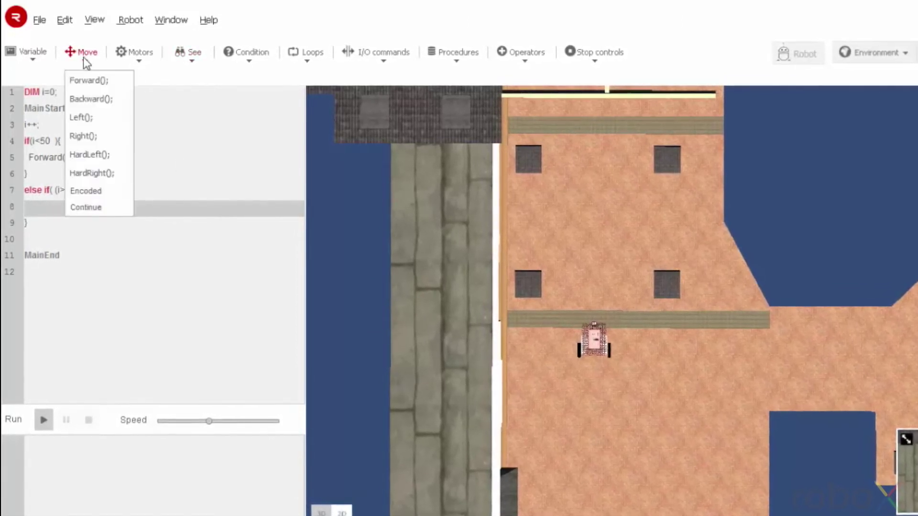
pyautogui.click(79, 111)
pyautogui.click(34, 233)
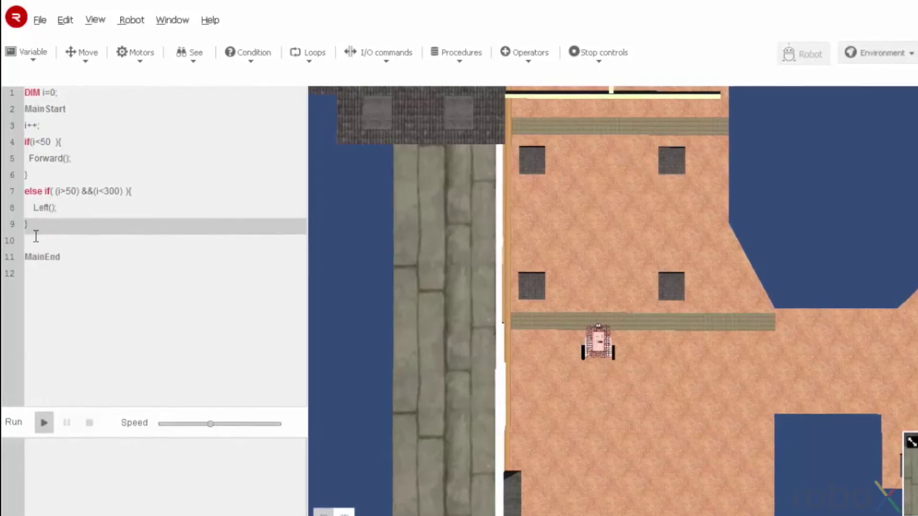
pyautogui.press('Return')
# - Add a final else block that calls Backward()
pyautogui.click(251, 52)
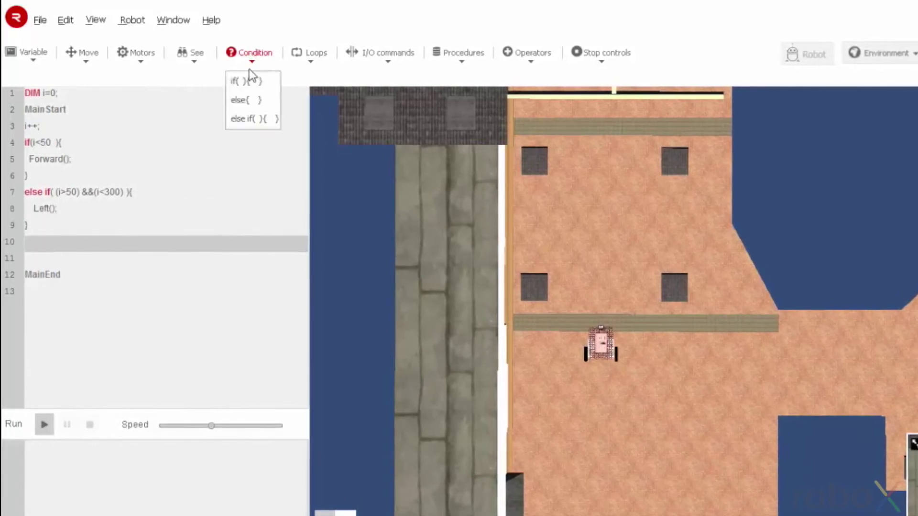
pyautogui.click(249, 98)
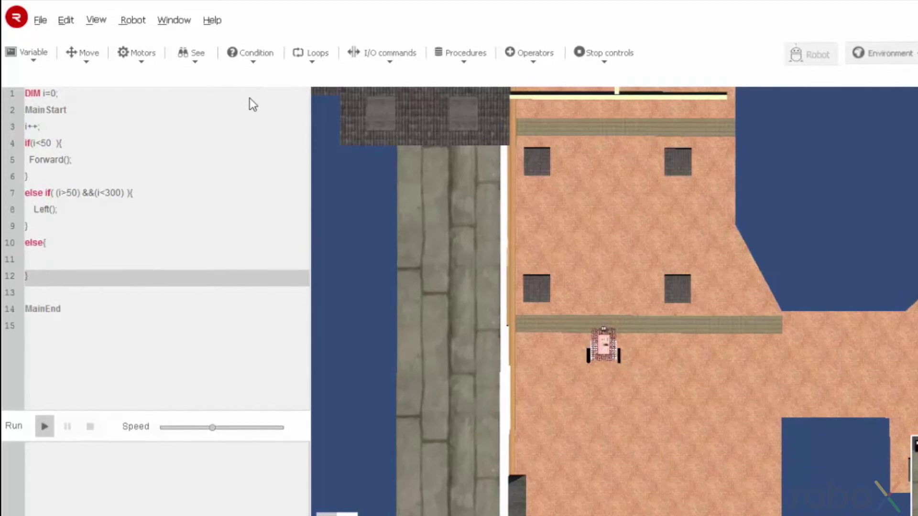
pyautogui.click(31, 261)
pyautogui.click(257, 55)
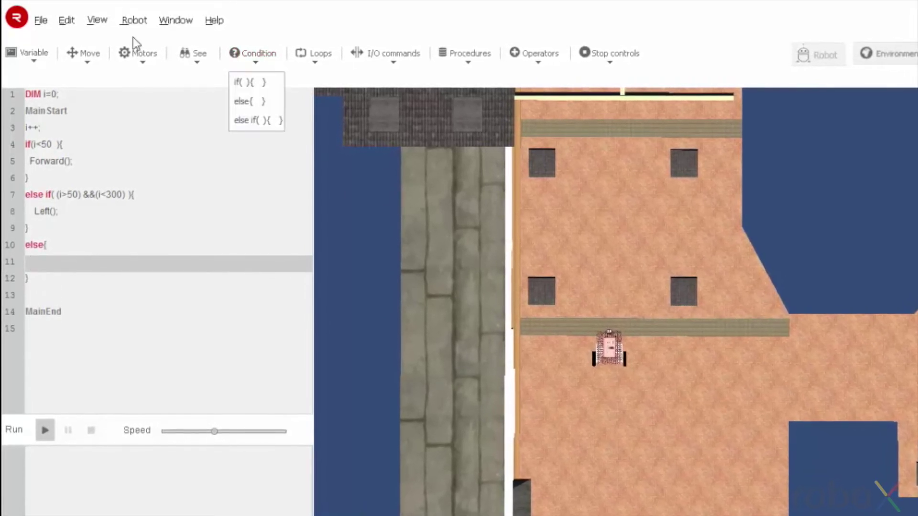
pyautogui.click(86, 58)
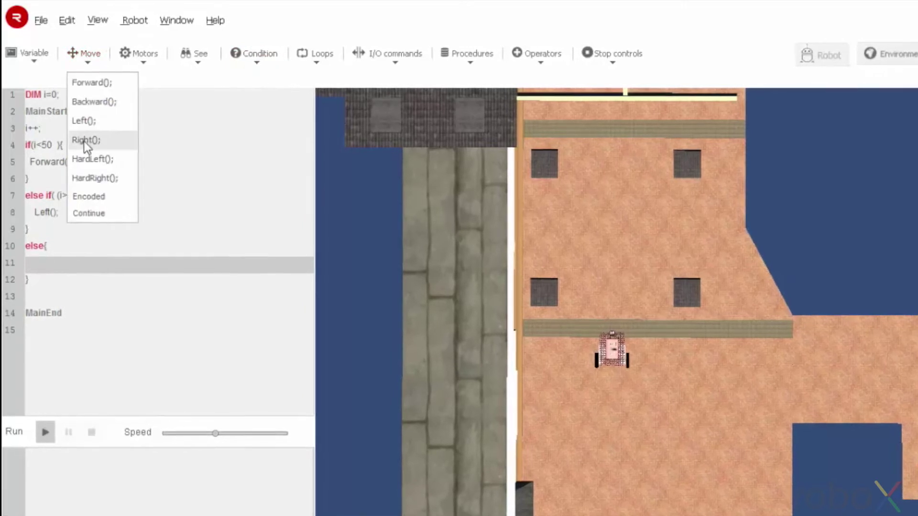
pyautogui.click(106, 99)
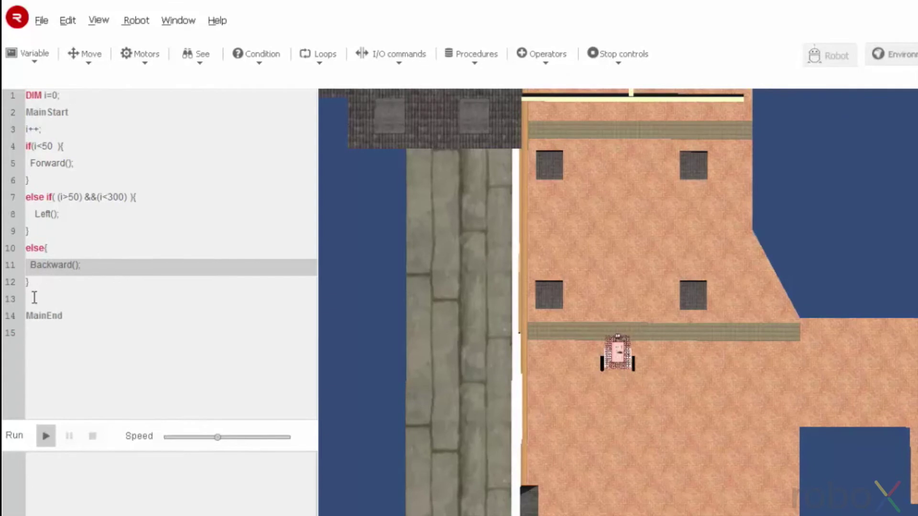
# - Wrap the code from i++ through the else block in a Repeat loop
pyautogui.moveTo(32, 287); pyautogui.dragTo(15, 136)
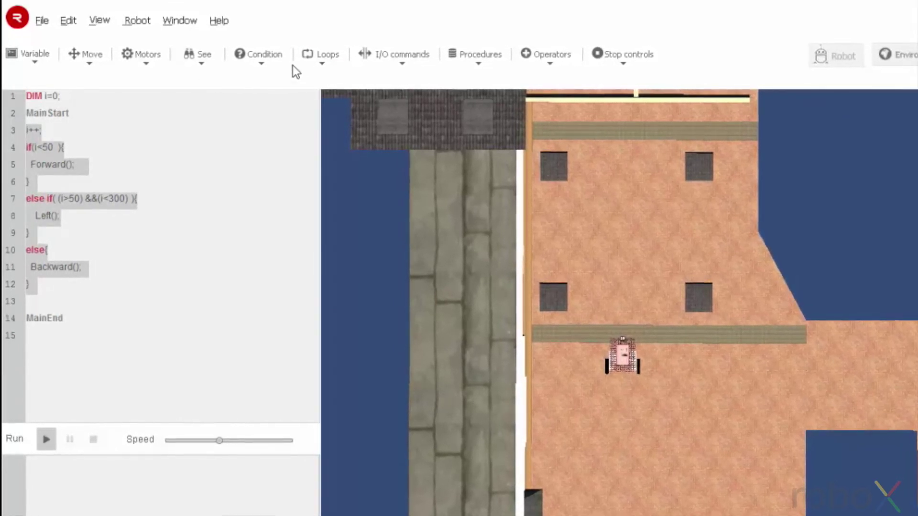
pyautogui.click(317, 60)
pyautogui.click(336, 86)
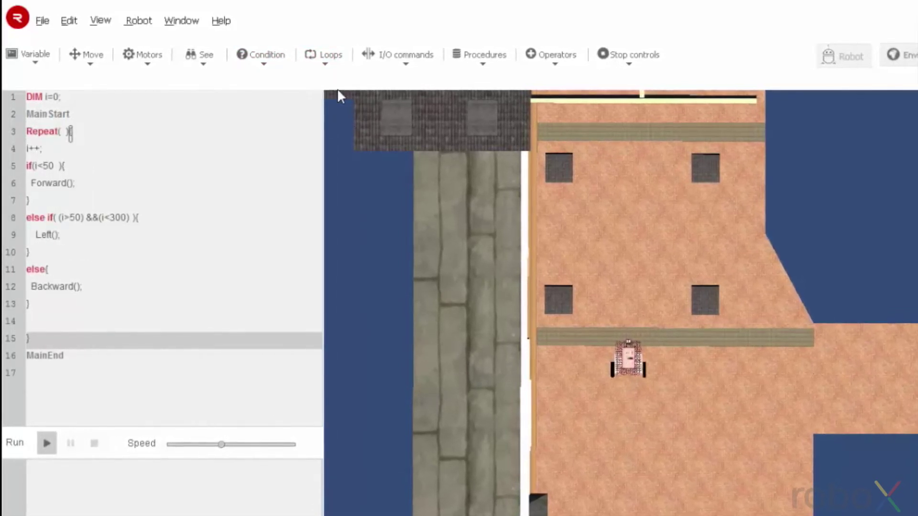
# - Save the program to the programfiles folder
pyautogui.hotkey('ctrl', 's')
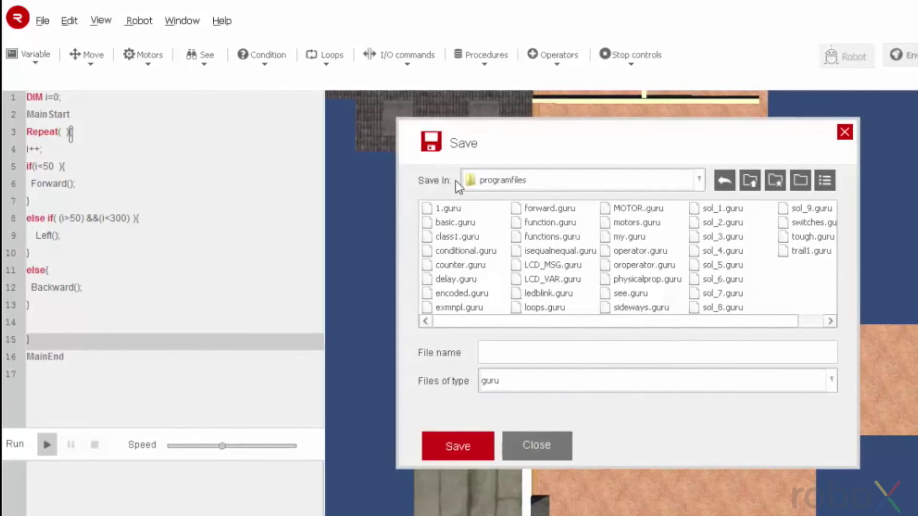
pyautogui.click(528, 345)
pyautogui.write('andoperator')
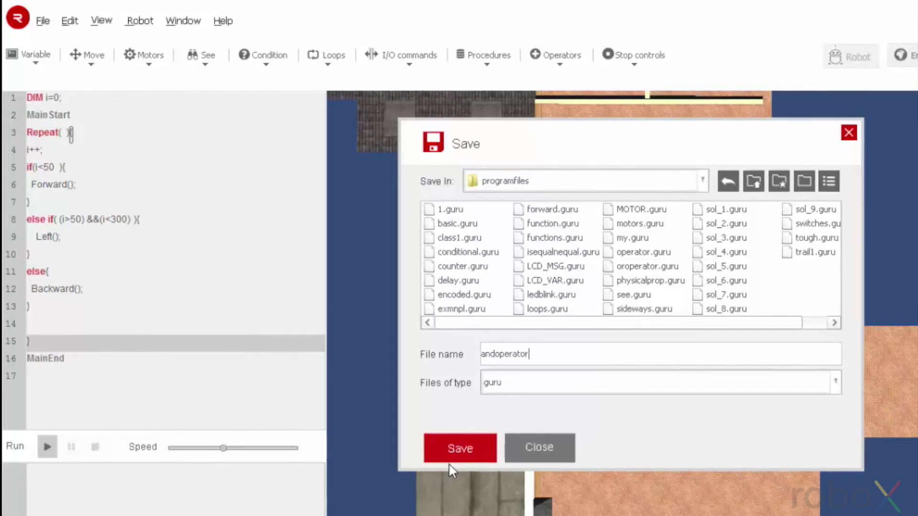
pyautogui.click(448, 460)
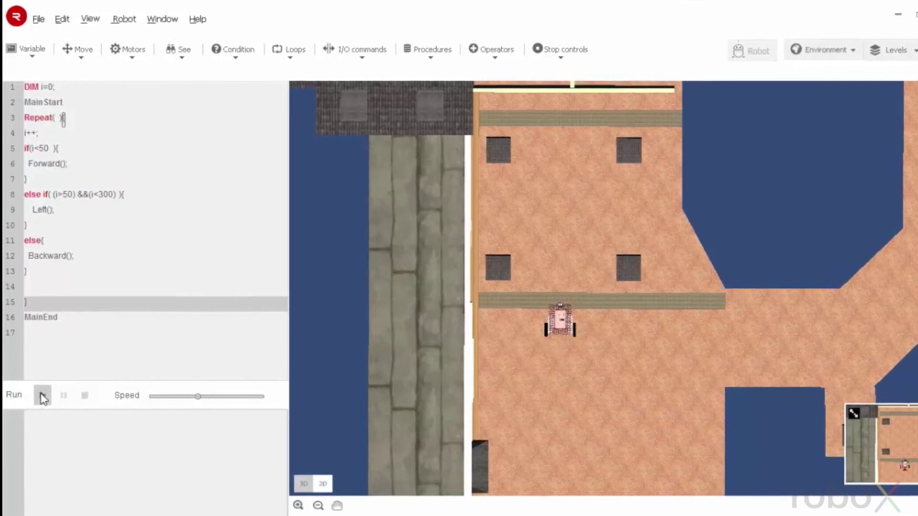
# - Run the program and watch the robot move across the simulator map
pyautogui.click(42, 395)
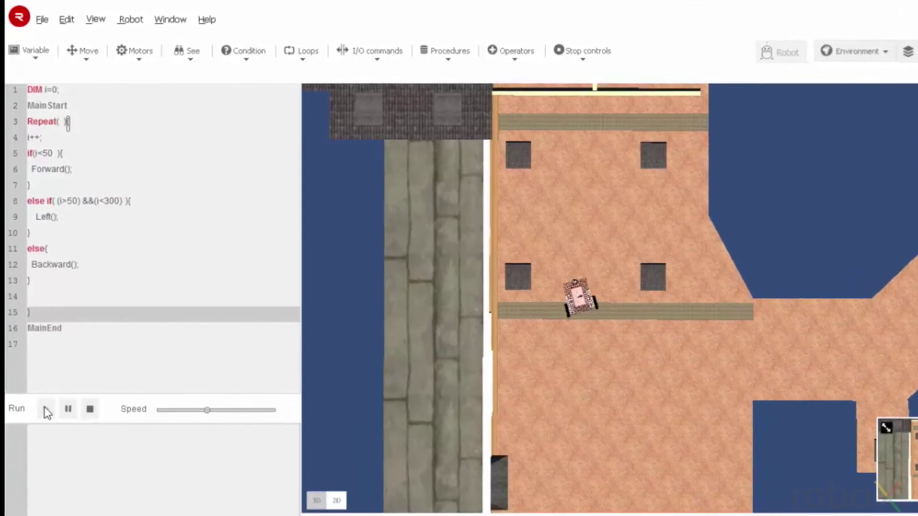